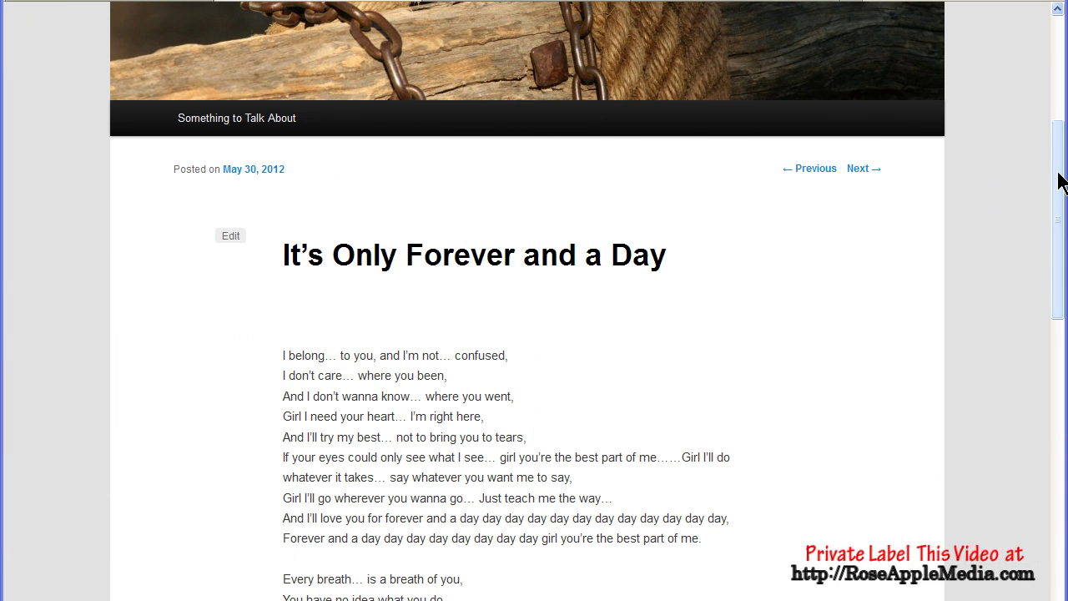
Step: Open the Beginner category archive from the post "It's Only Forever and a Day" and look through its posts
{"action": "left_click_drag", "start_coordinate": [1058, 182], "coordinate": [1052, 391]}
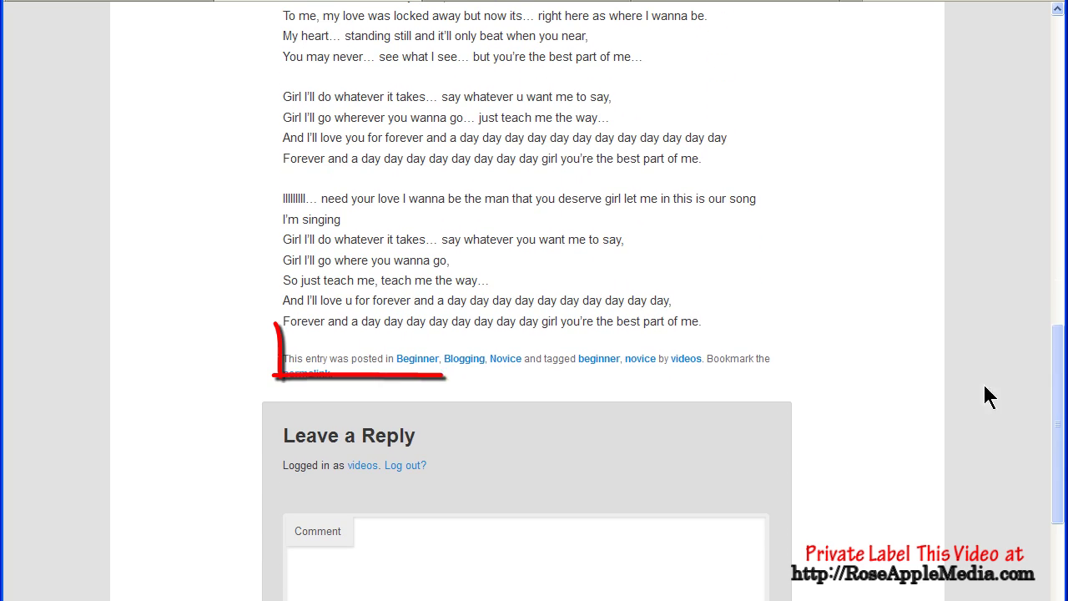
{"action": "left_click", "coordinate": [413, 359]}
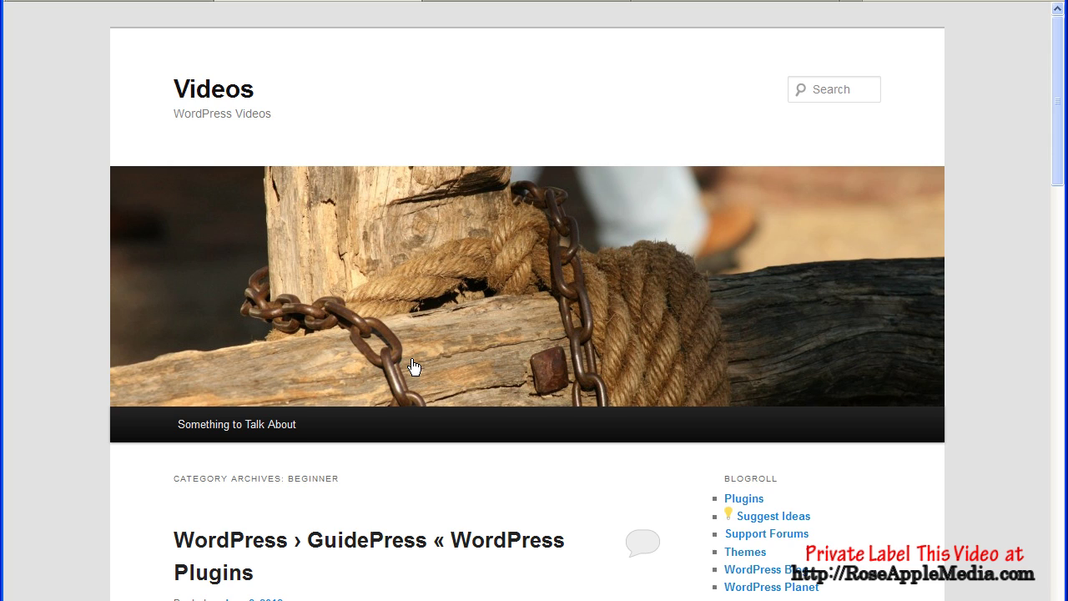
{"action": "scroll", "coordinate": [413, 366], "scroll_direction": "down", "scroll_amount": 10}
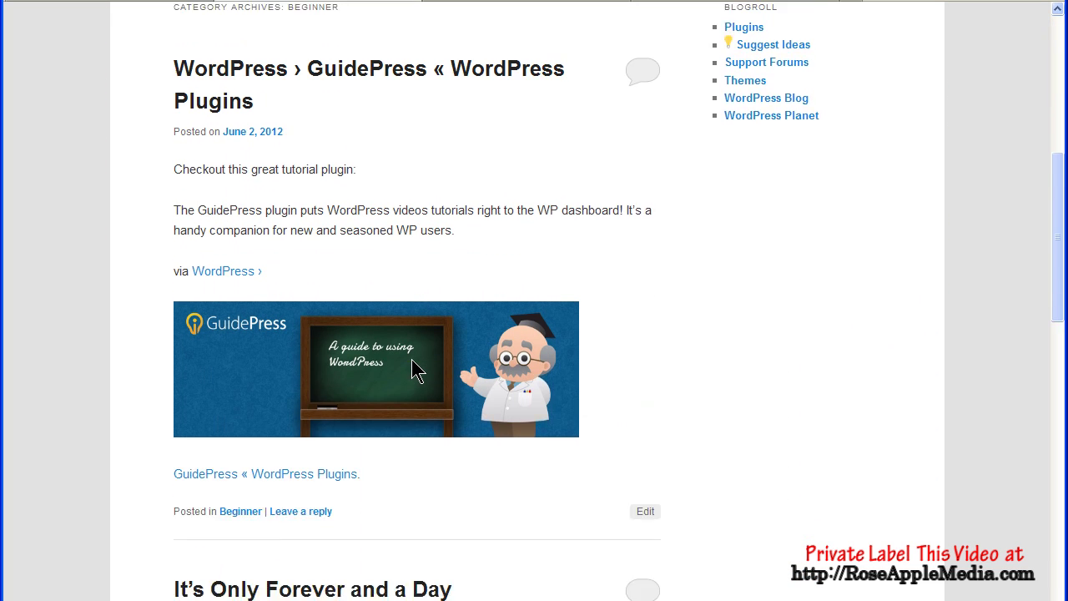
{"action": "scroll", "coordinate": [413, 368], "scroll_direction": "down", "scroll_amount": 2}
{"action": "scroll", "coordinate": [413, 368], "scroll_direction": "down", "scroll_amount": 4}
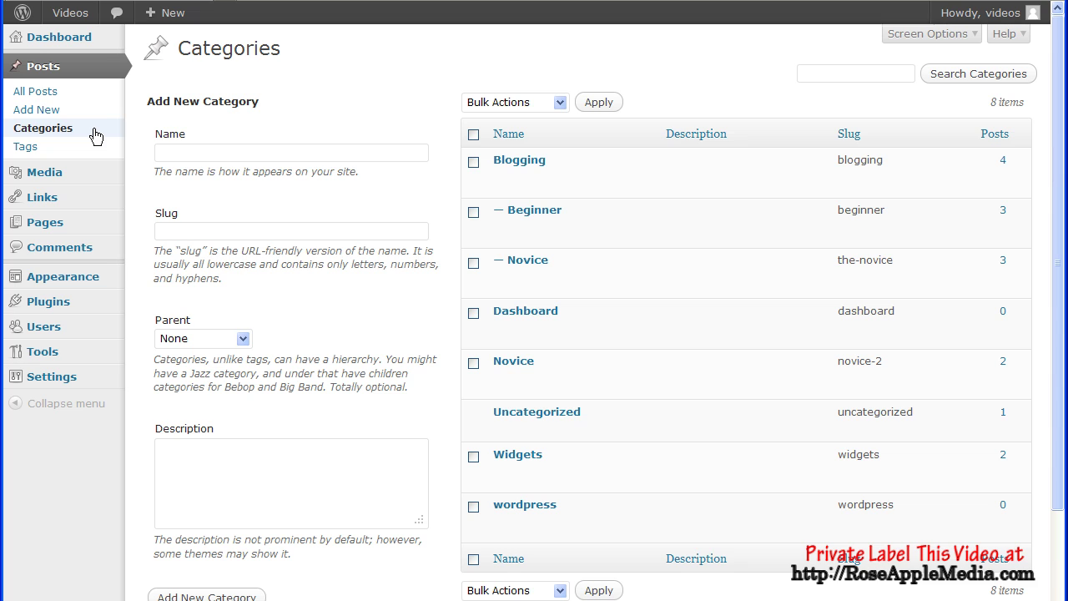
Step: Enter "Advanced" as the new category's name and "advanced" as its slug
{"action": "left_click", "coordinate": [162, 151]}
{"action": "type", "text": "A"}
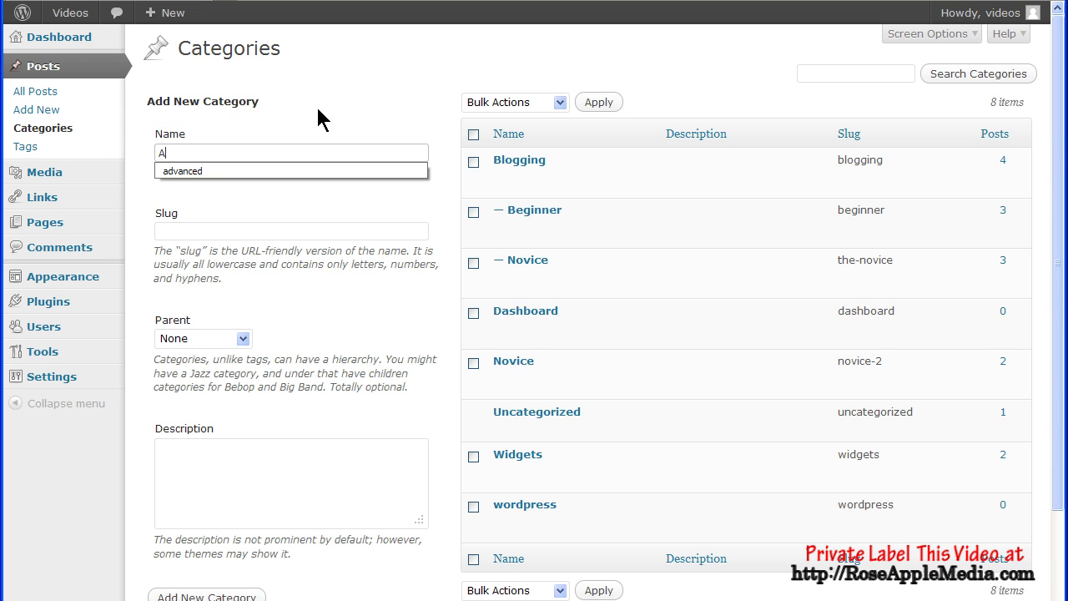
{"action": "type", "text": "dvanced"}
{"action": "key", "text": "Tab"}
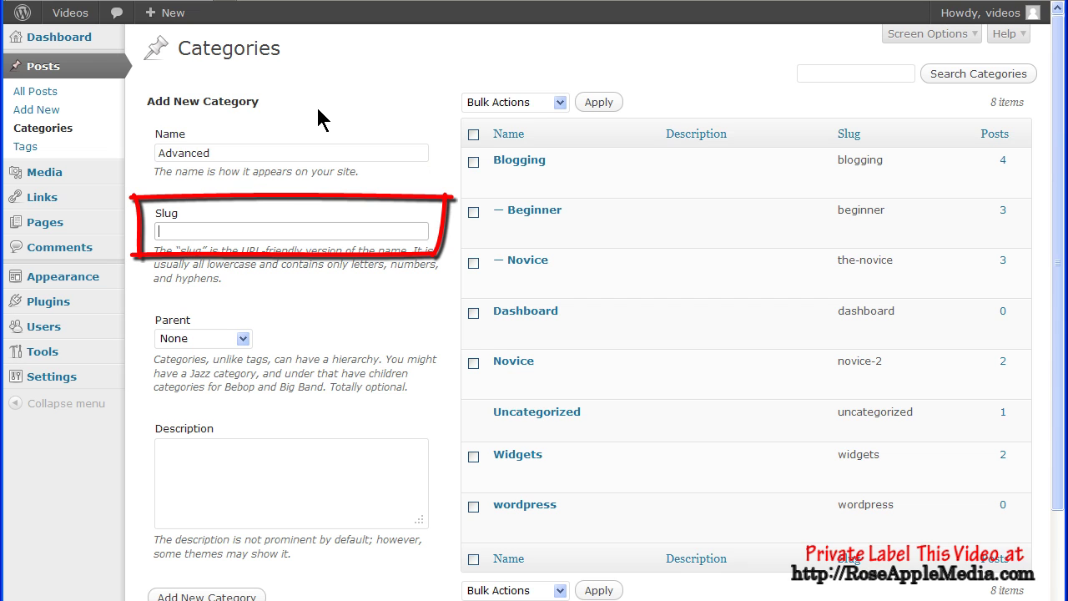
{"action": "type", "text": "advanced"}
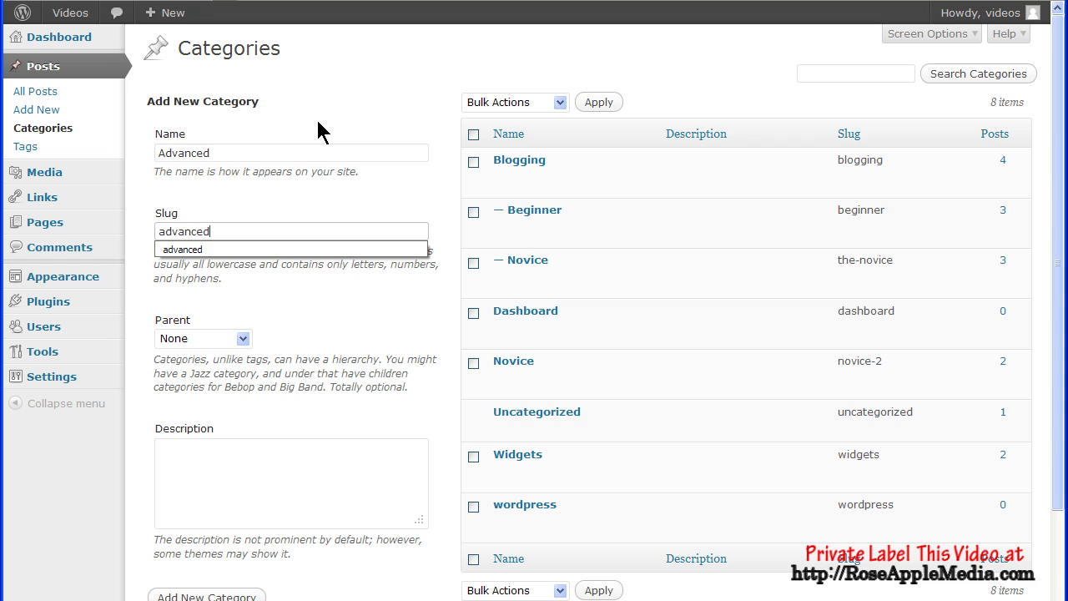
{"action": "left_click", "coordinate": [314, 200]}
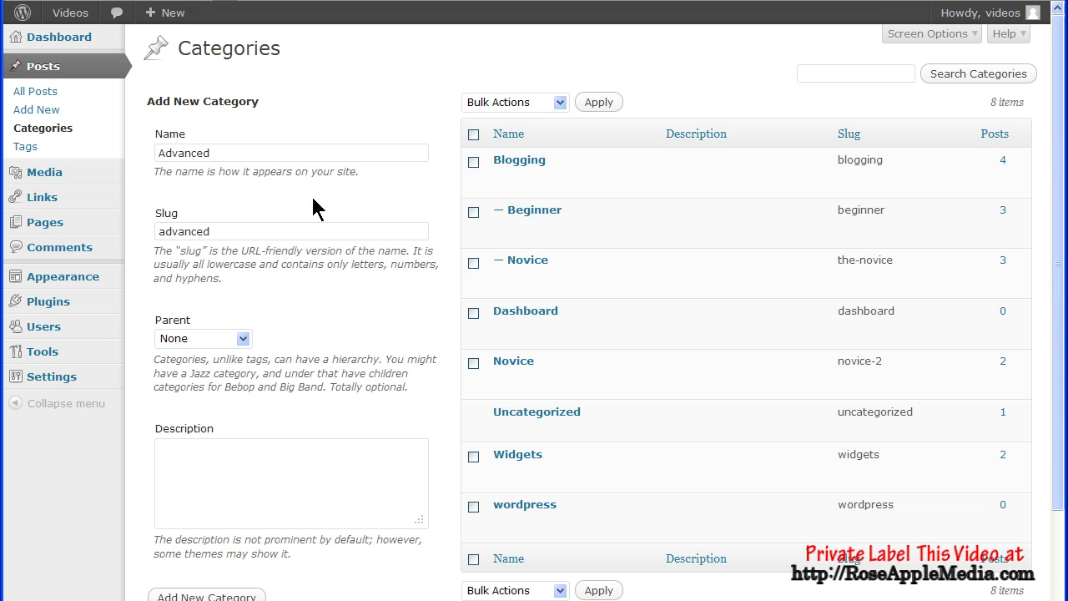
Step: Review the parent category choices for the new category, leaving the parent as None
{"action": "left_click", "coordinate": [243, 339]}
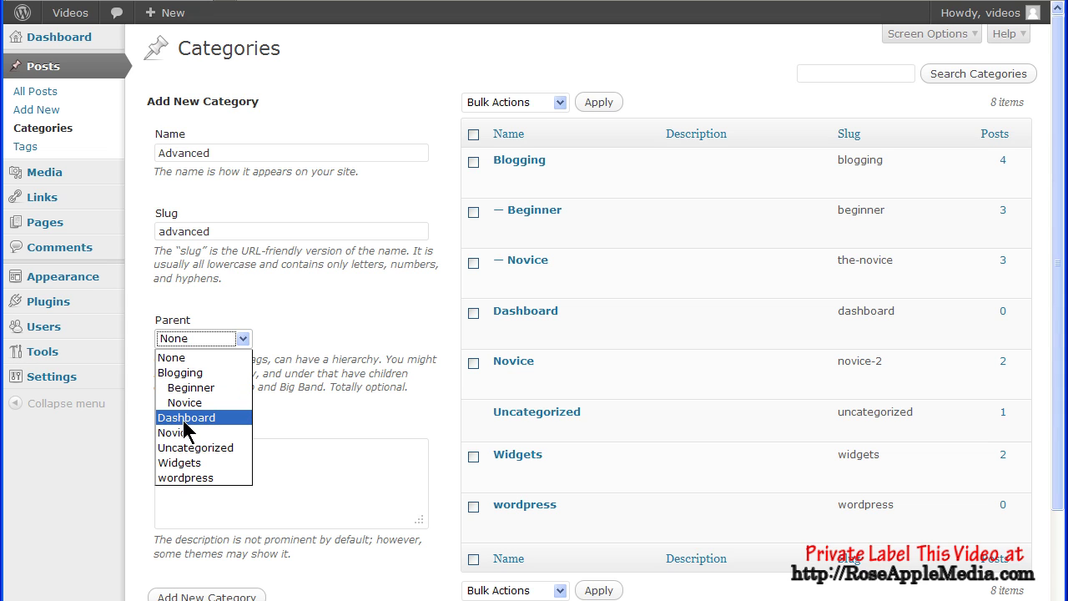
{"action": "left_click", "coordinate": [300, 320]}
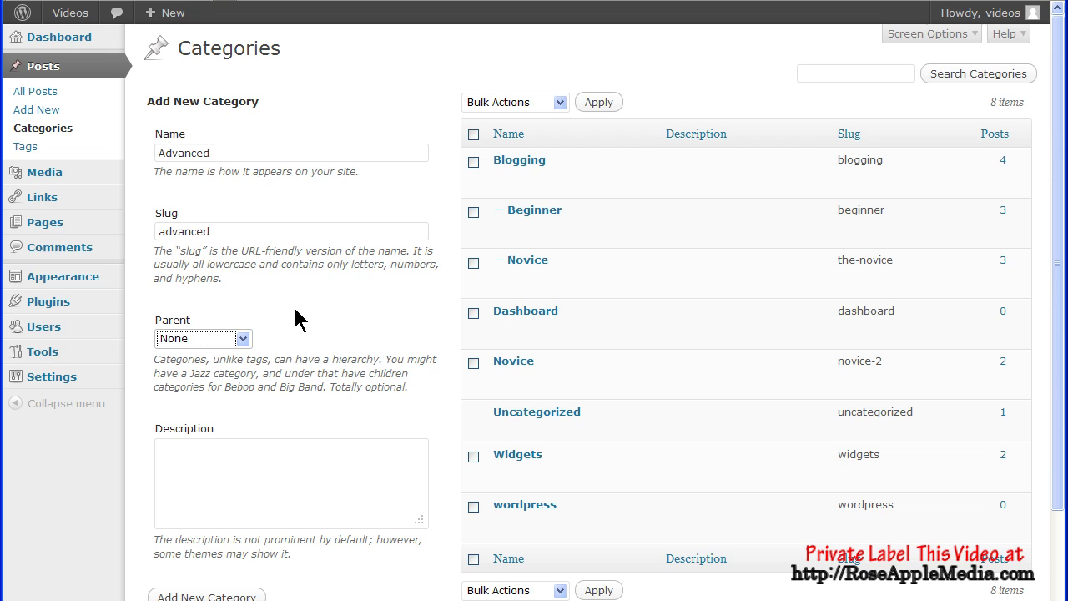
{"action": "left_click", "coordinate": [301, 319]}
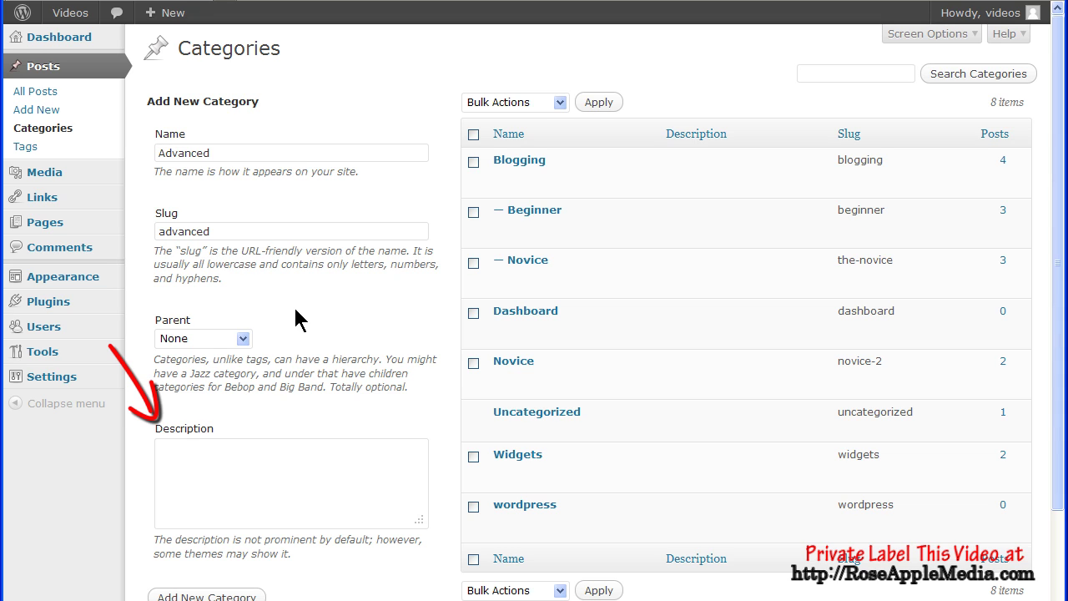
Step: Give the new category the description "Advanced Videos" and add it to the category list
{"action": "left_click", "coordinate": [250, 447]}
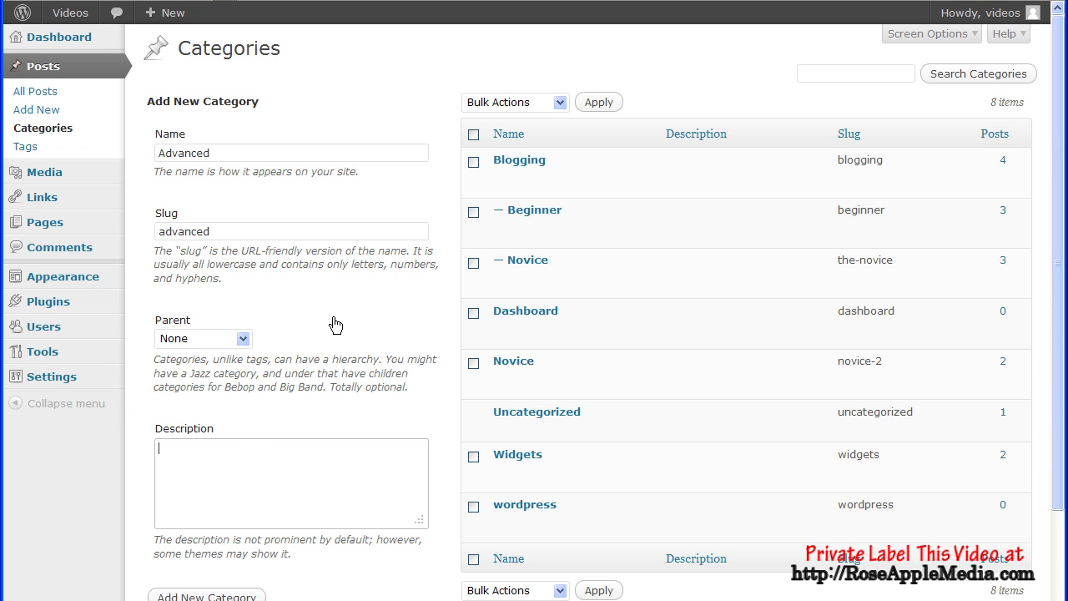
{"action": "type", "text": "Advanced Videos"}
{"action": "key", "text": "shift+Tab"}
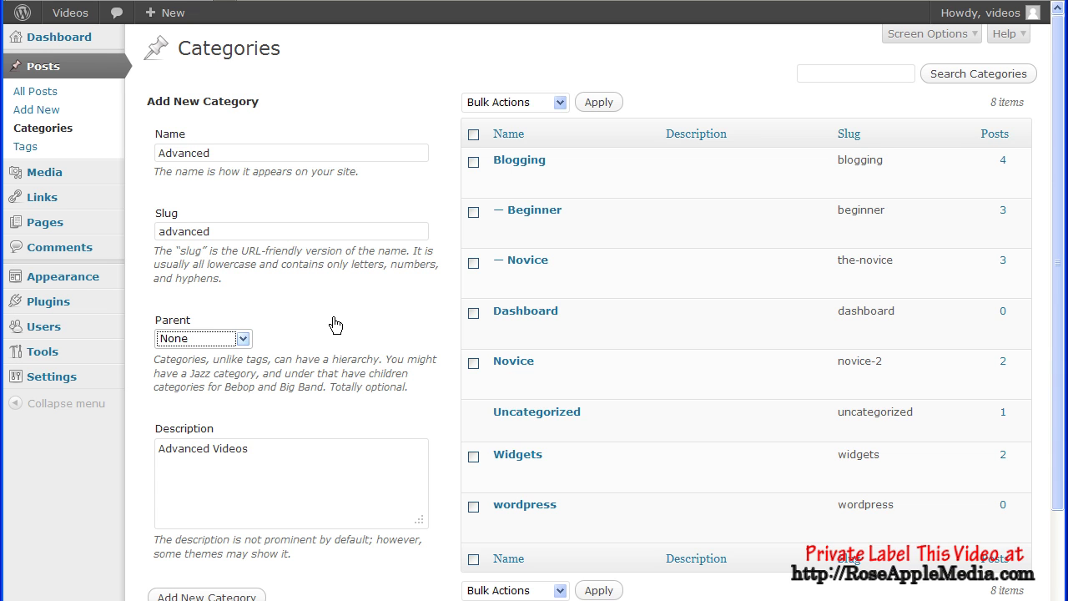
{"action": "scroll", "coordinate": [334, 324], "scroll_direction": "down", "scroll_amount": 3}
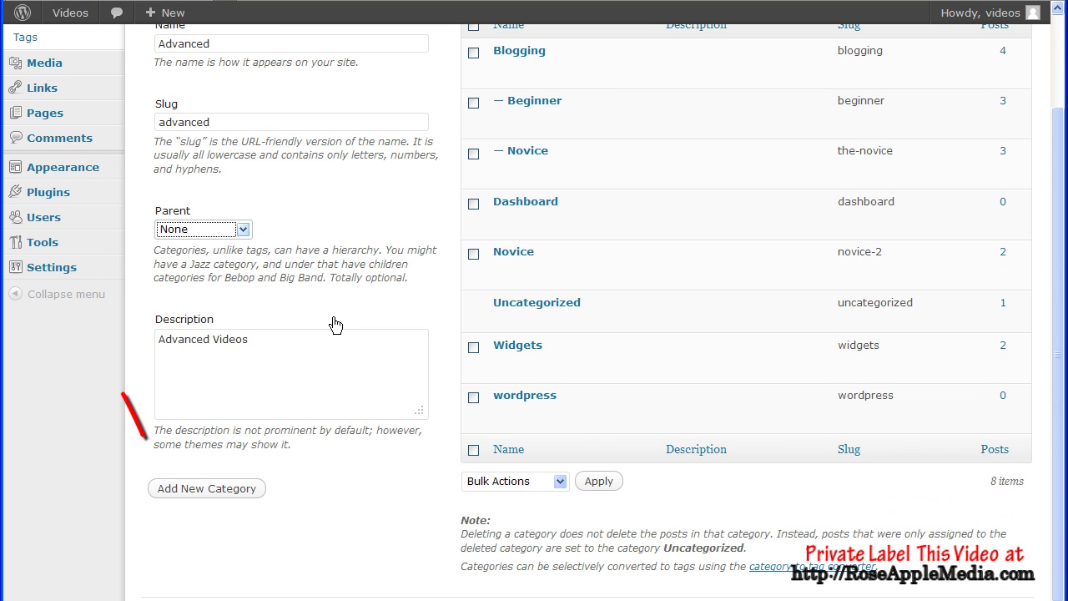
{"action": "left_click", "coordinate": [211, 496]}
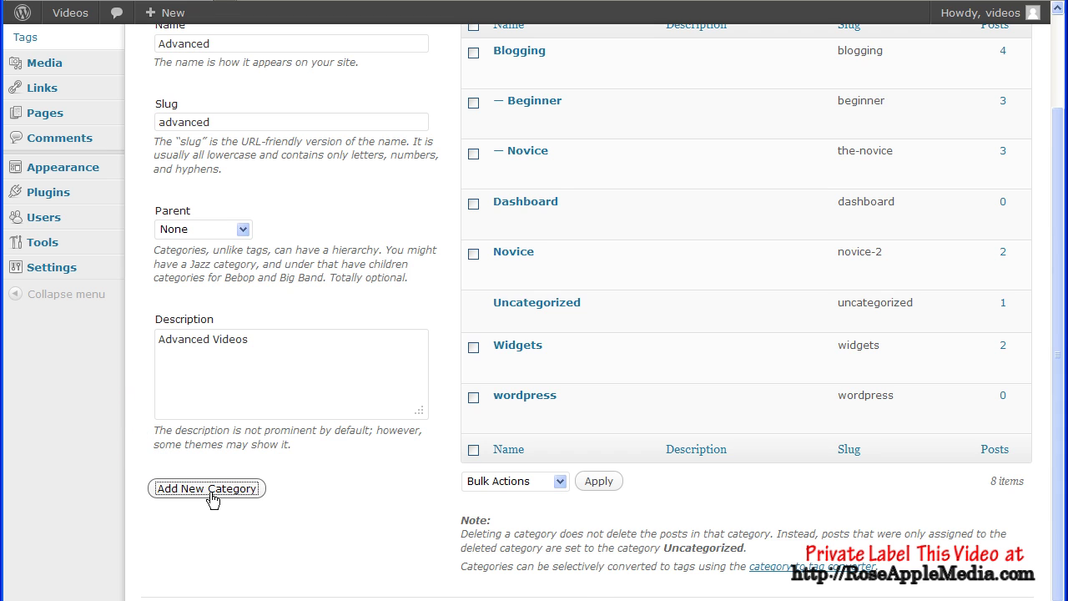
{"action": "scroll", "coordinate": [343, 486], "scroll_direction": "up", "scroll_amount": 3}
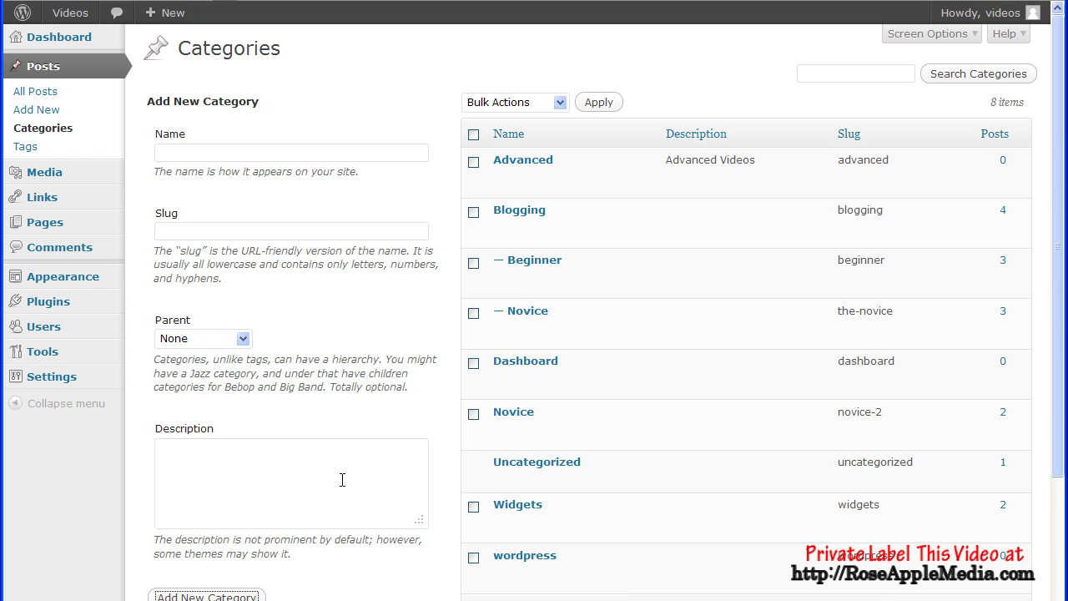
Step: Try hiding the Posts and Slug columns in the category list through the screen options, and show them again
{"action": "left_click", "coordinate": [894, 35]}
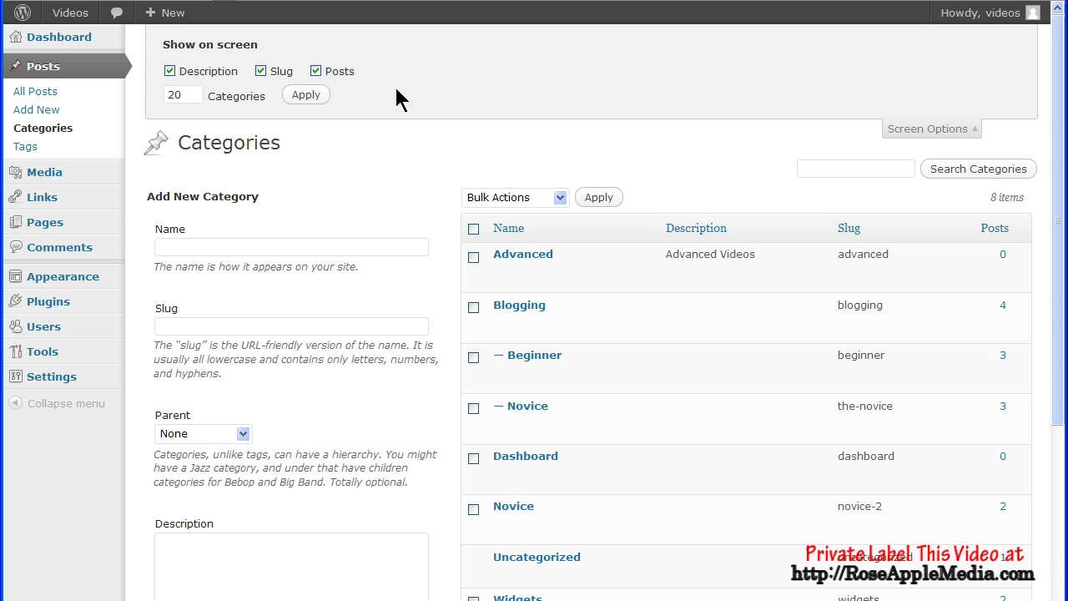
{"action": "left_click", "coordinate": [315, 71]}
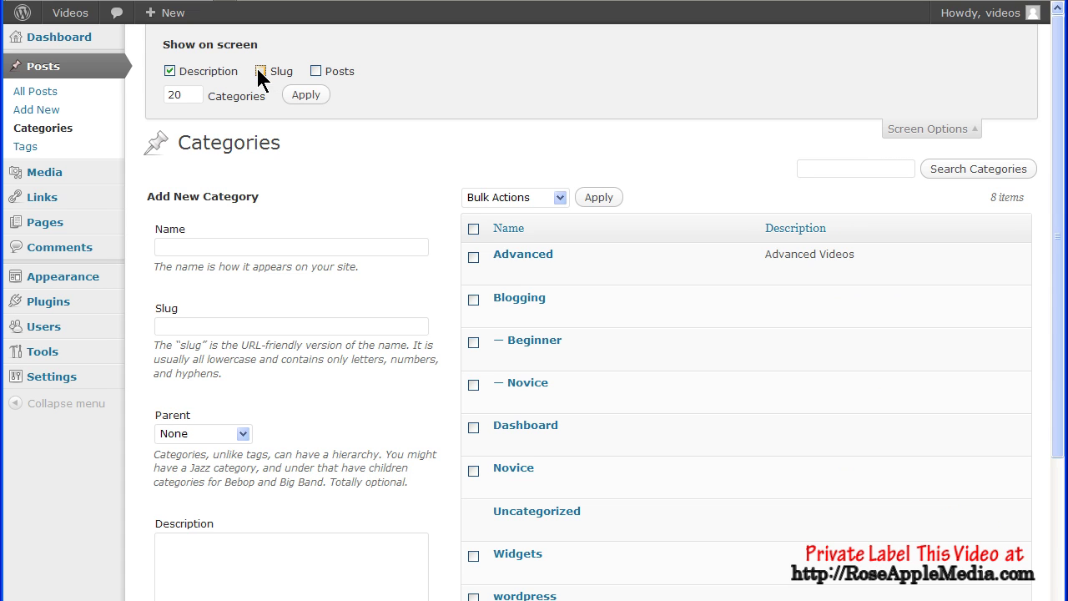
{"action": "left_click", "coordinate": [315, 72]}
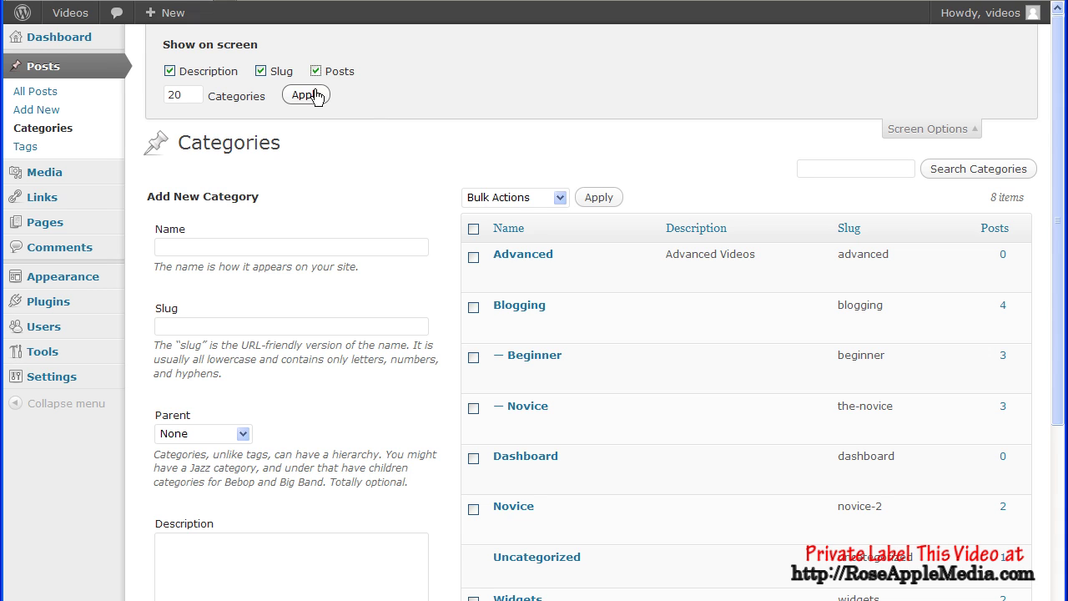
{"action": "left_click", "coordinate": [905, 130]}
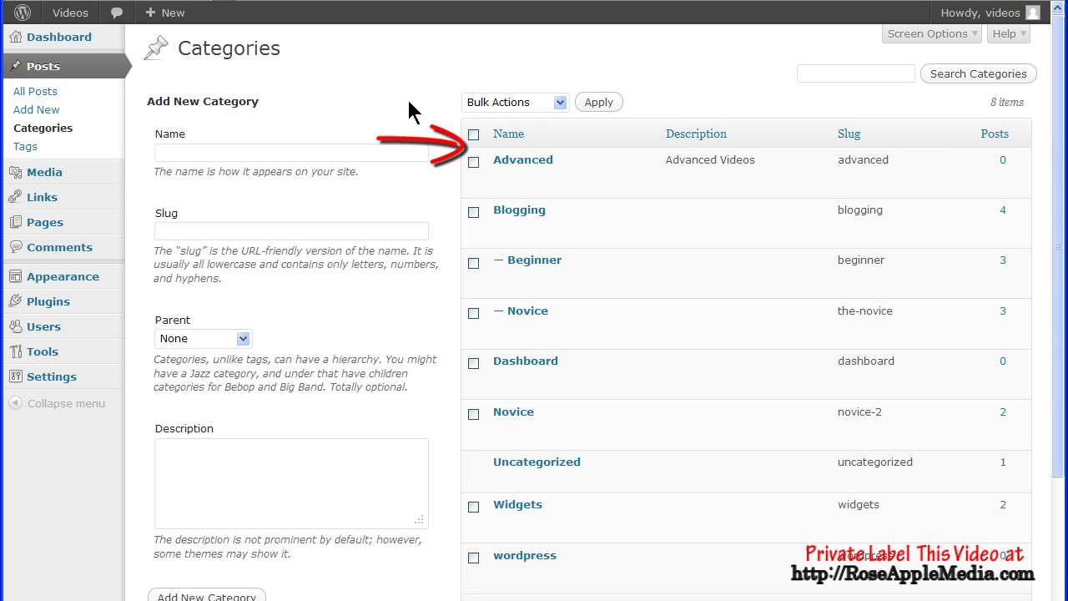
Step: Select the Advanced and Blogging categories and review the available bulk actions without applying any
{"action": "mouse_move", "coordinate": [614, 174]}
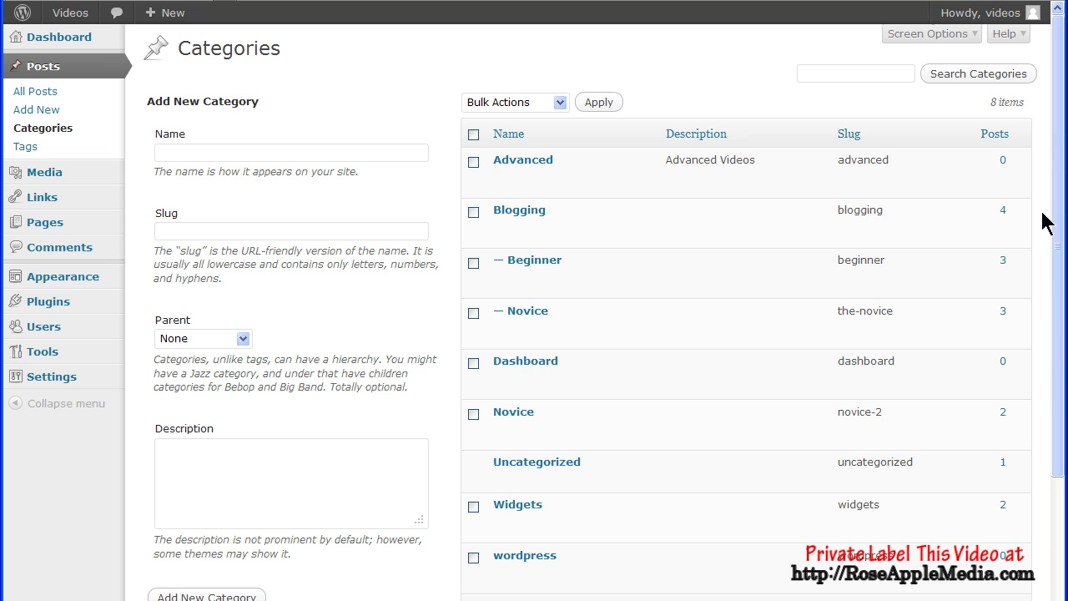
{"action": "left_click", "coordinate": [561, 103]}
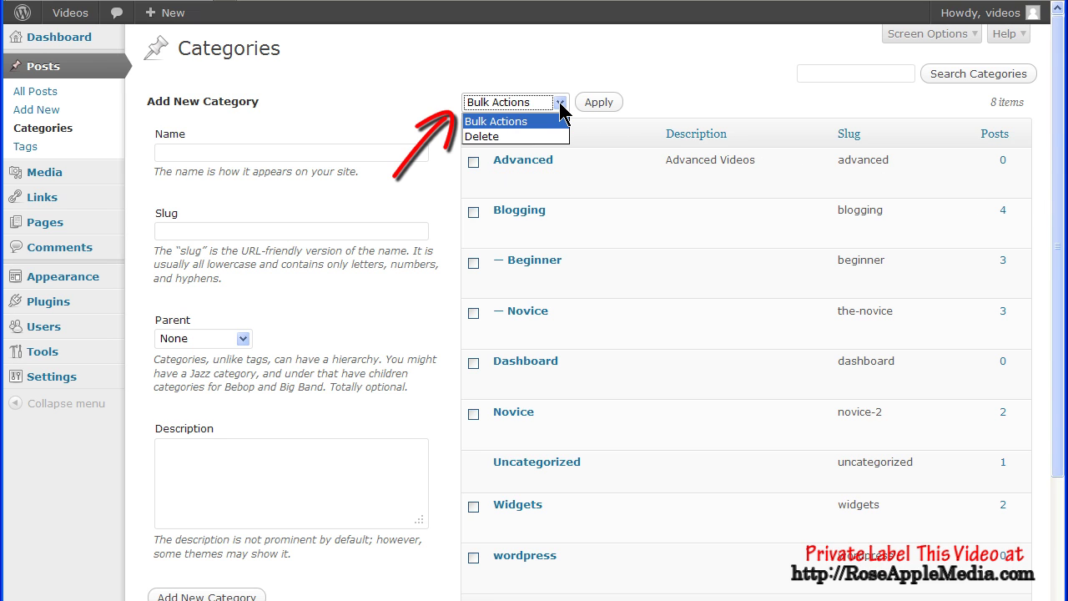
{"action": "left_click", "coordinate": [561, 103]}
{"action": "left_click", "coordinate": [473, 162]}
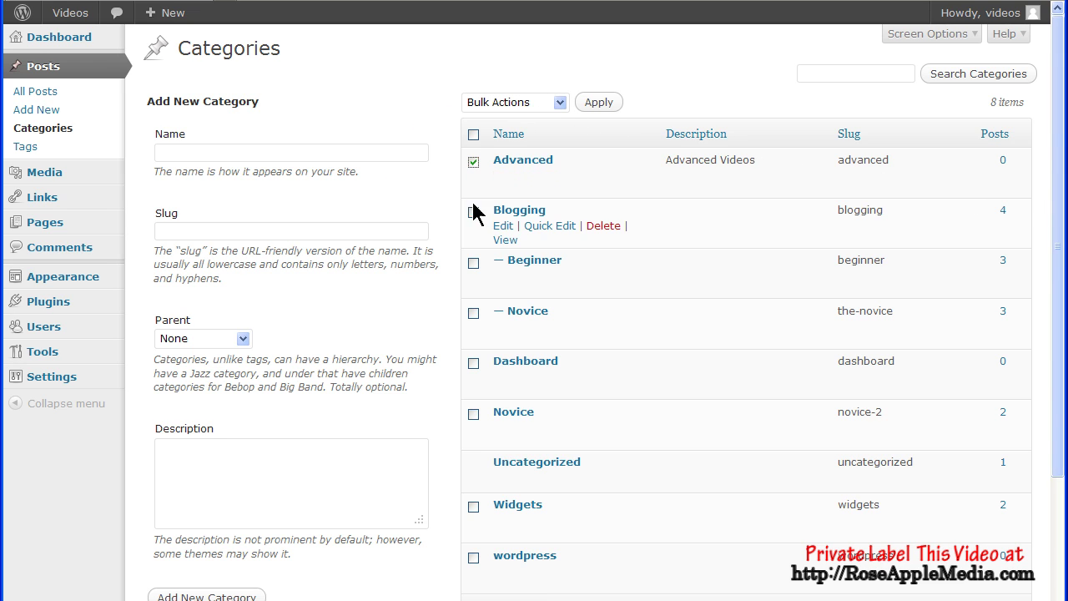
{"action": "left_click", "coordinate": [473, 211]}
{"action": "left_click", "coordinate": [559, 102]}
{"action": "left_click", "coordinate": [560, 102]}
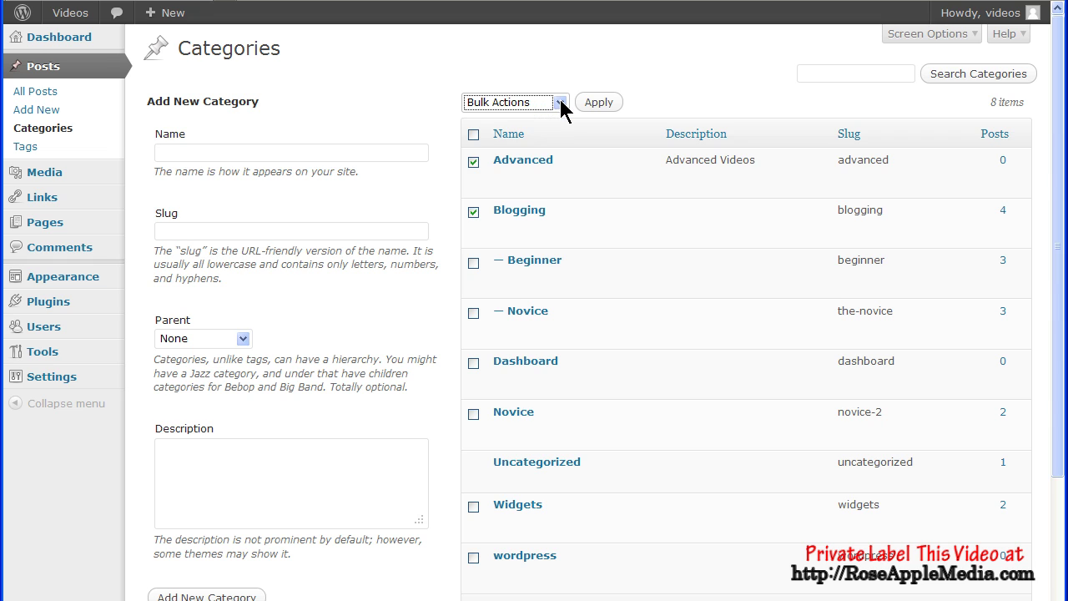
{"action": "left_click", "coordinate": [684, 104]}
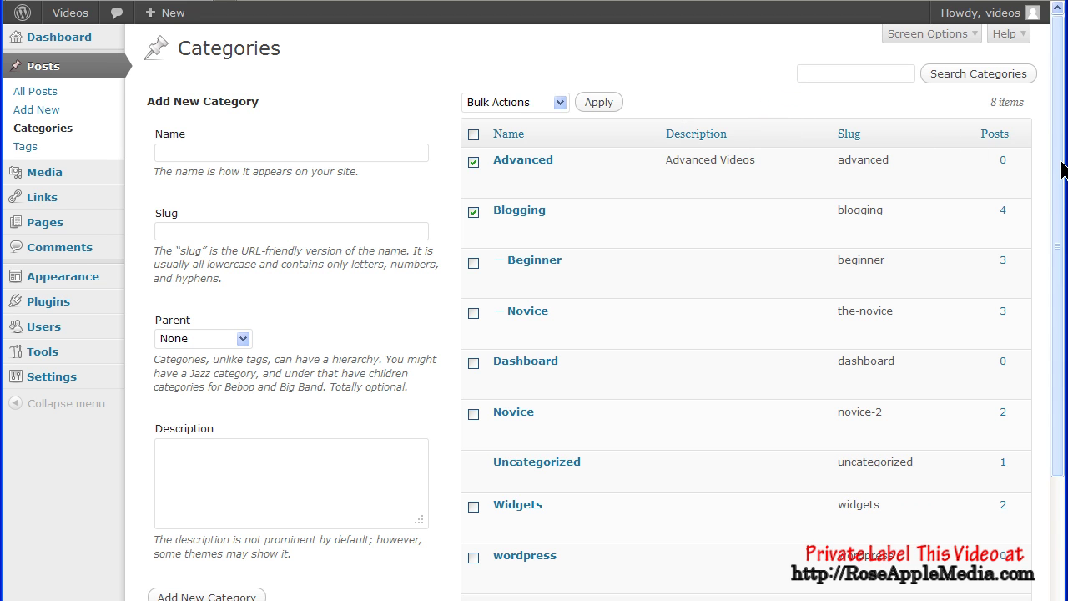
{"action": "scroll", "coordinate": [1062, 170], "scroll_direction": "down", "scroll_amount": 4}
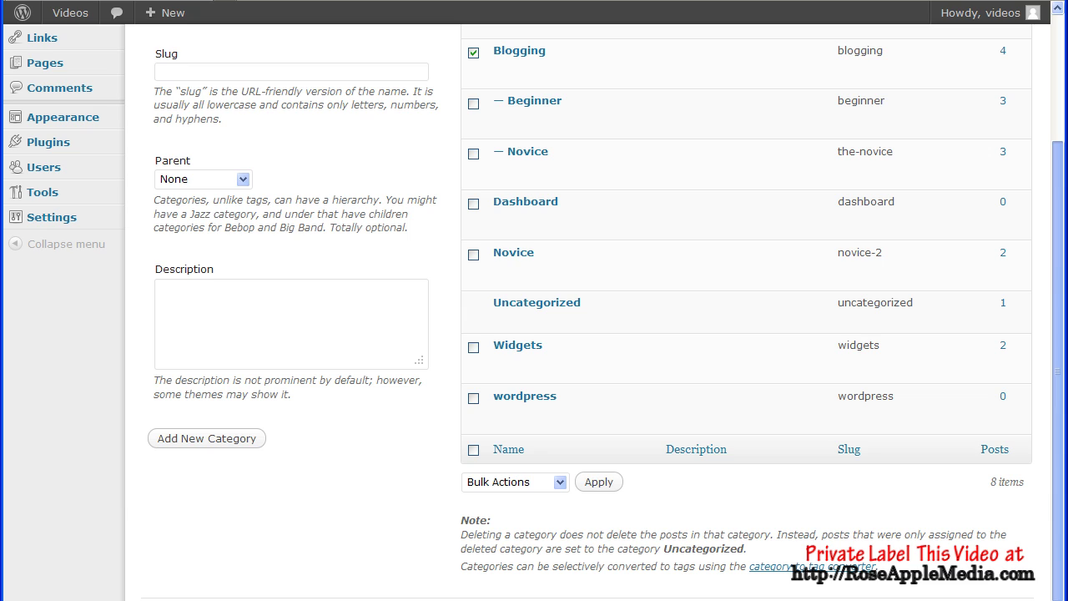